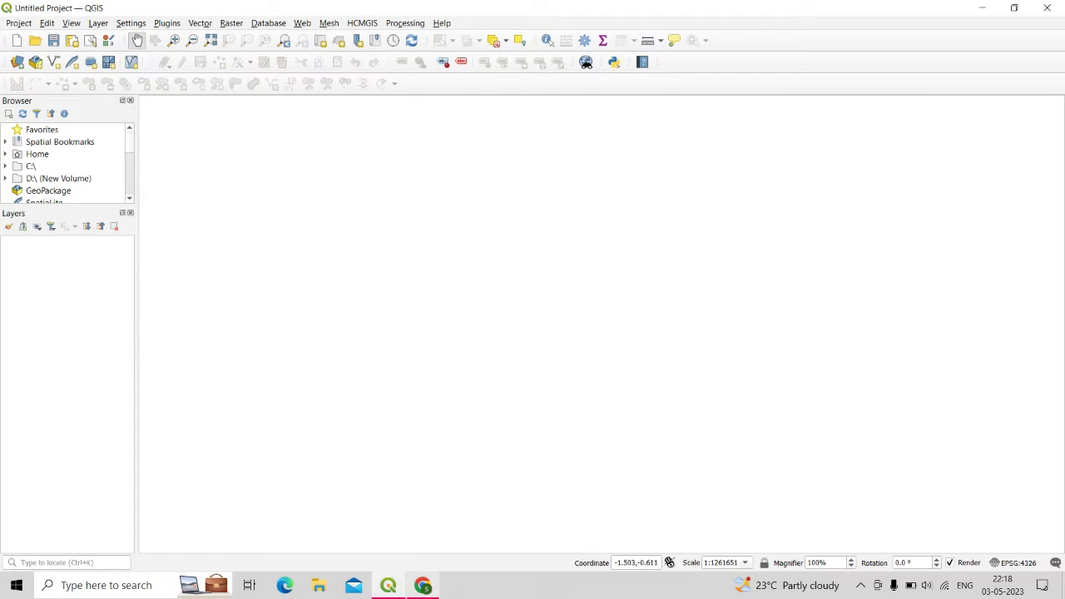
Read the Introducing ChatGPT blog article in the browser, highlighting key passages, then return to QGIS.
{"action": "left_click", "coordinate": [423, 585]}
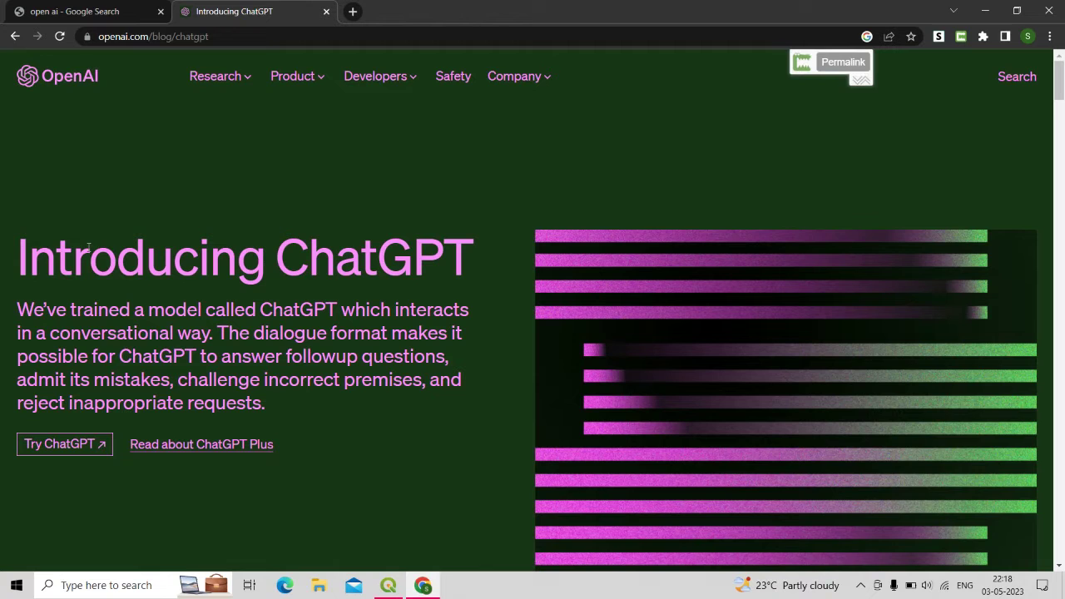
{"action": "left_click_drag", "start_coordinate": [20, 249], "coordinate": [487, 256]}
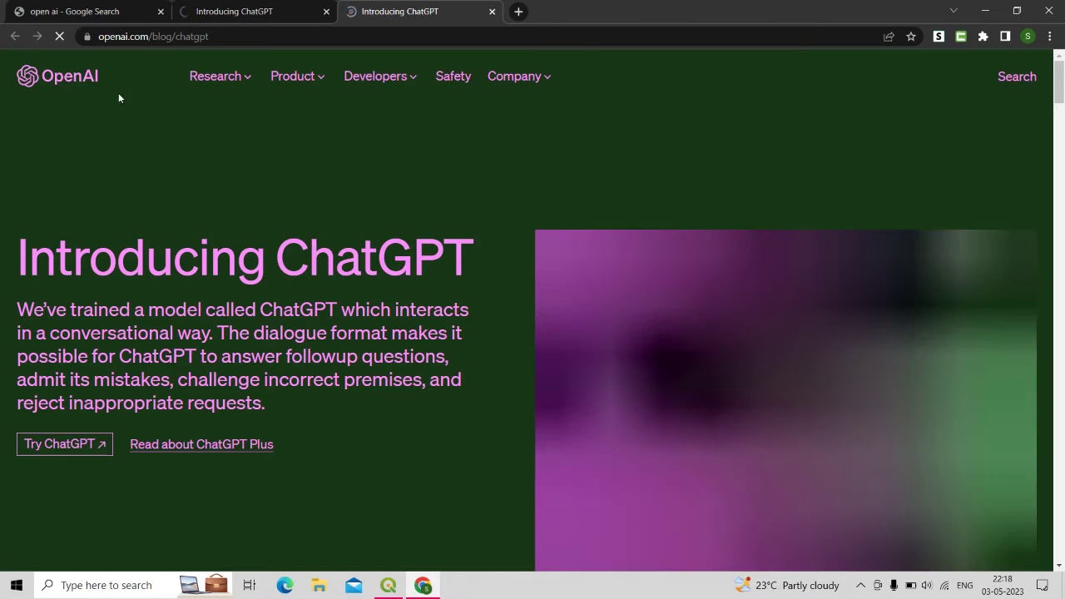
{"action": "key", "text": "ctrl+w"}
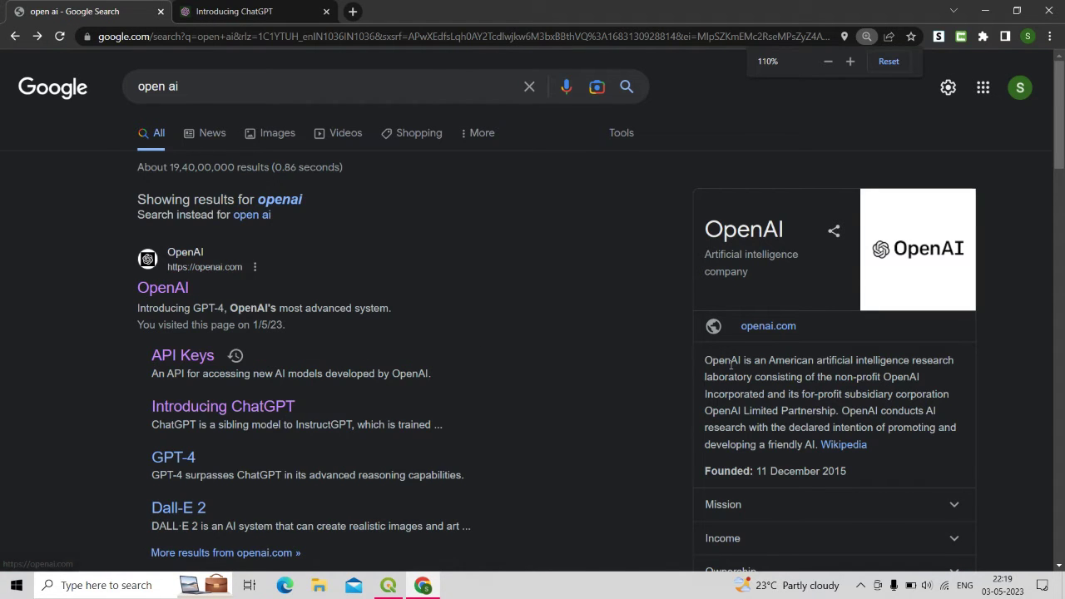
{"action": "left_click_drag", "start_coordinate": [767, 363], "coordinate": [916, 367]}
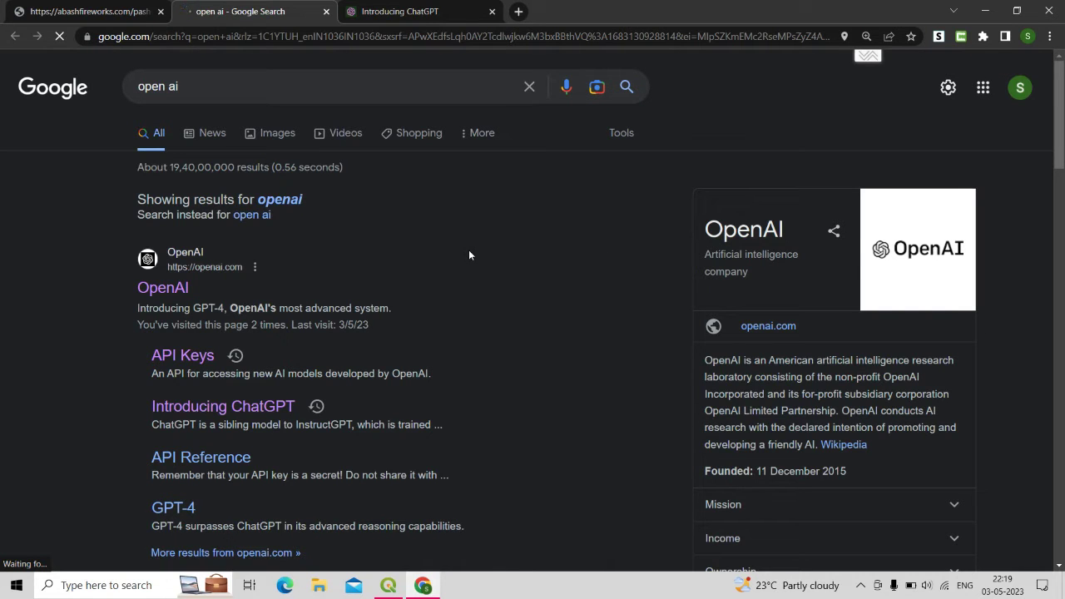
{"action": "left_click", "coordinate": [248, 406]}
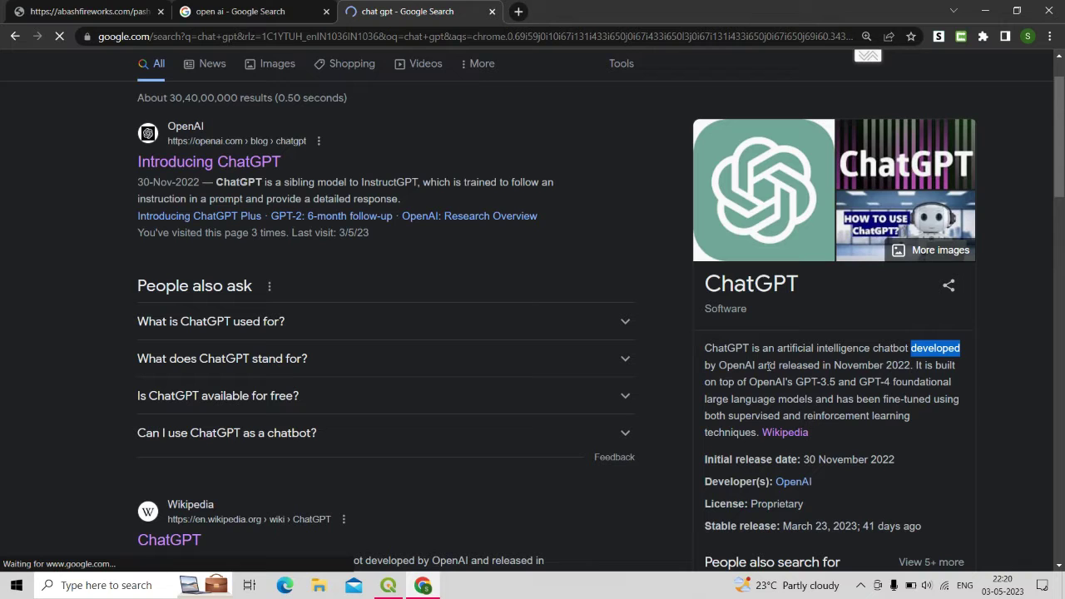
{"action": "left_click_drag", "start_coordinate": [781, 366], "coordinate": [911, 366]}
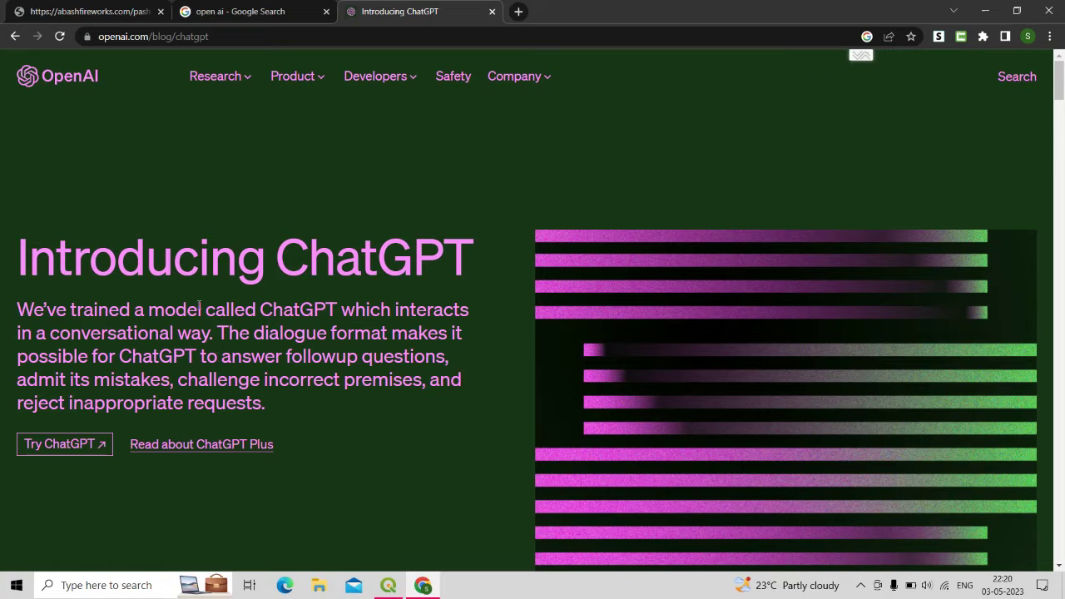
{"action": "left_click_drag", "start_coordinate": [11, 337], "coordinate": [214, 339]}
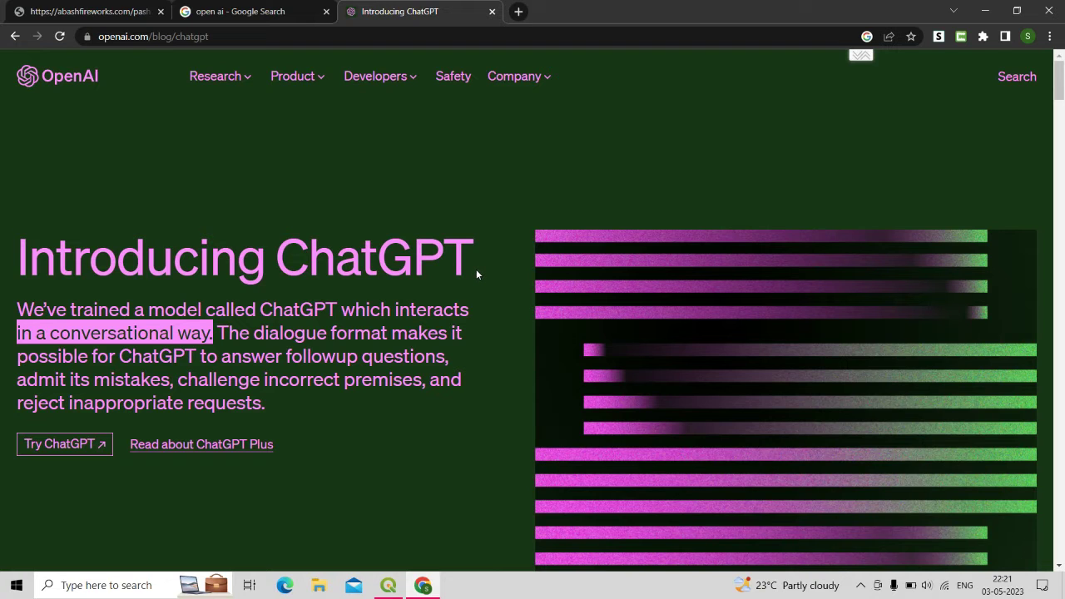
{"action": "left_click", "coordinate": [241, 11]}
{"action": "left_click", "coordinate": [388, 584]}
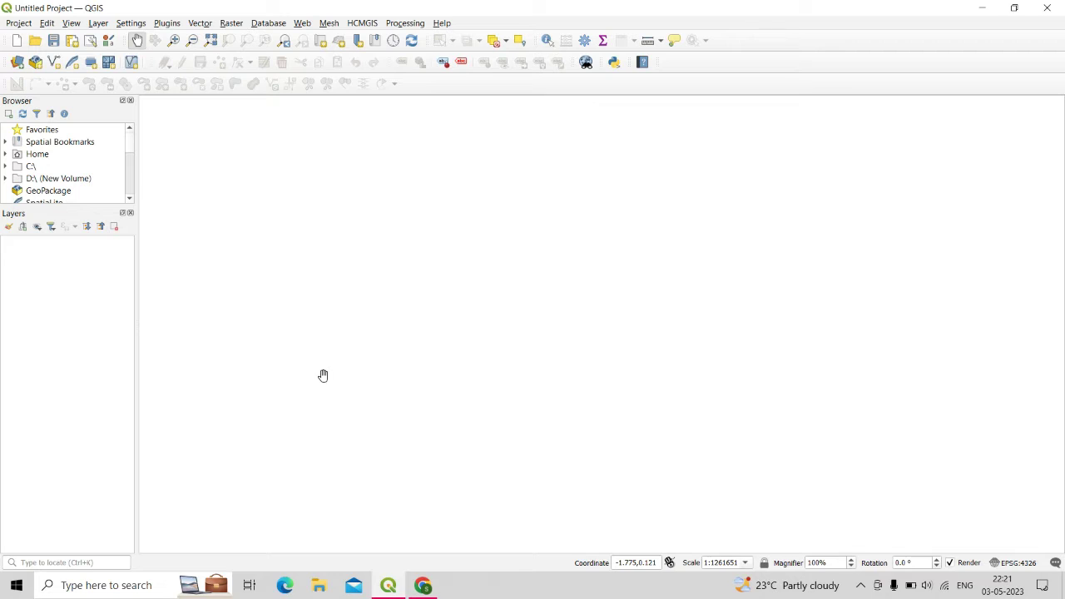
Find 'qchatgpt' in the plugin manager and install it, accepting the openai package update.
{"action": "left_click", "coordinate": [165, 24]}
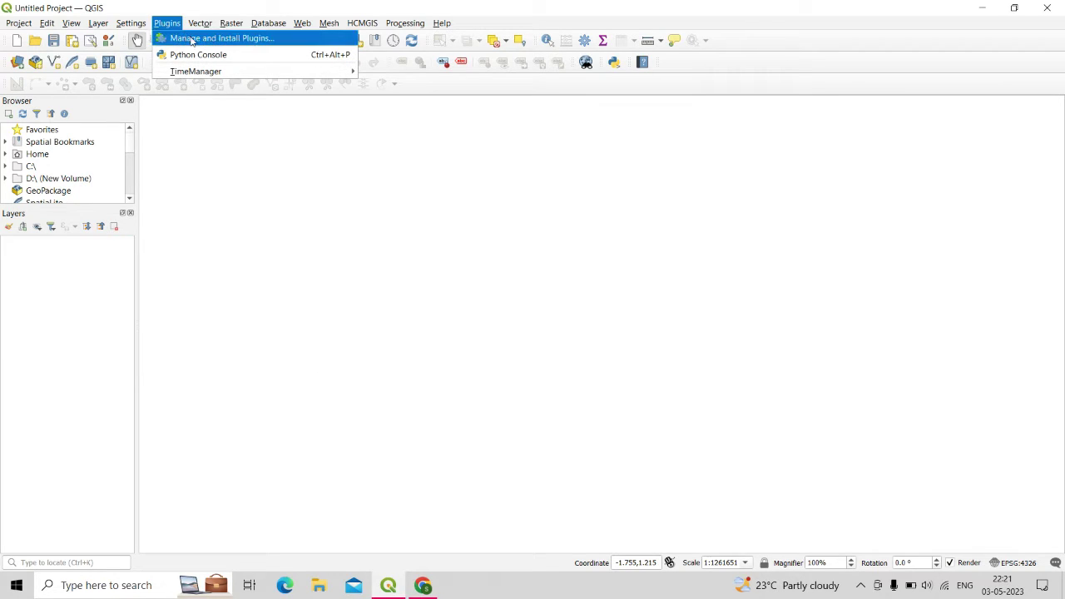
{"action": "left_click", "coordinate": [192, 40]}
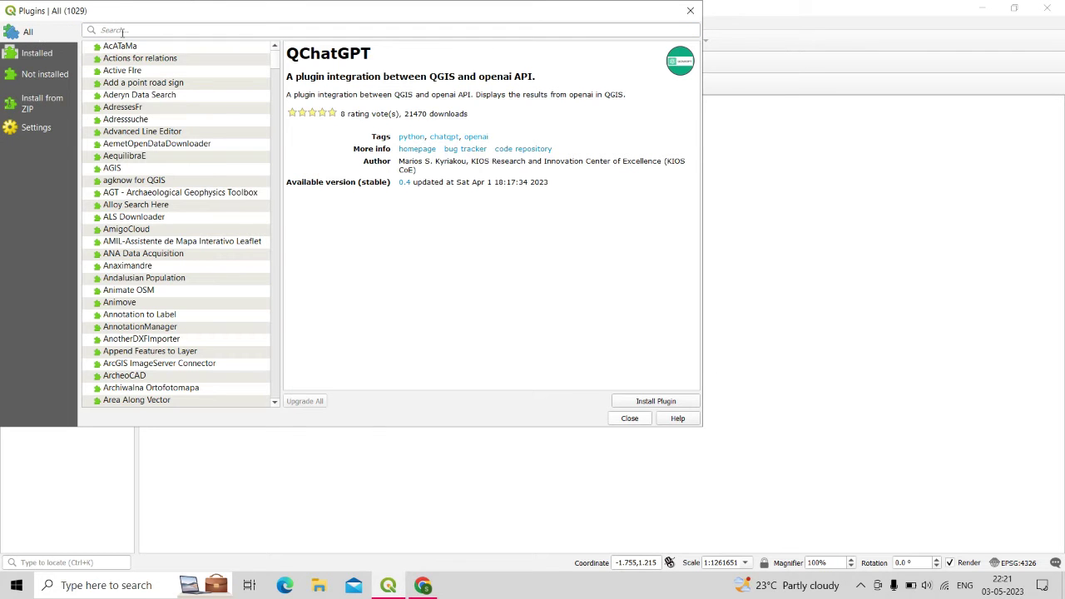
{"action": "left_click", "coordinate": [123, 30]}
{"action": "type", "text": "qc"}
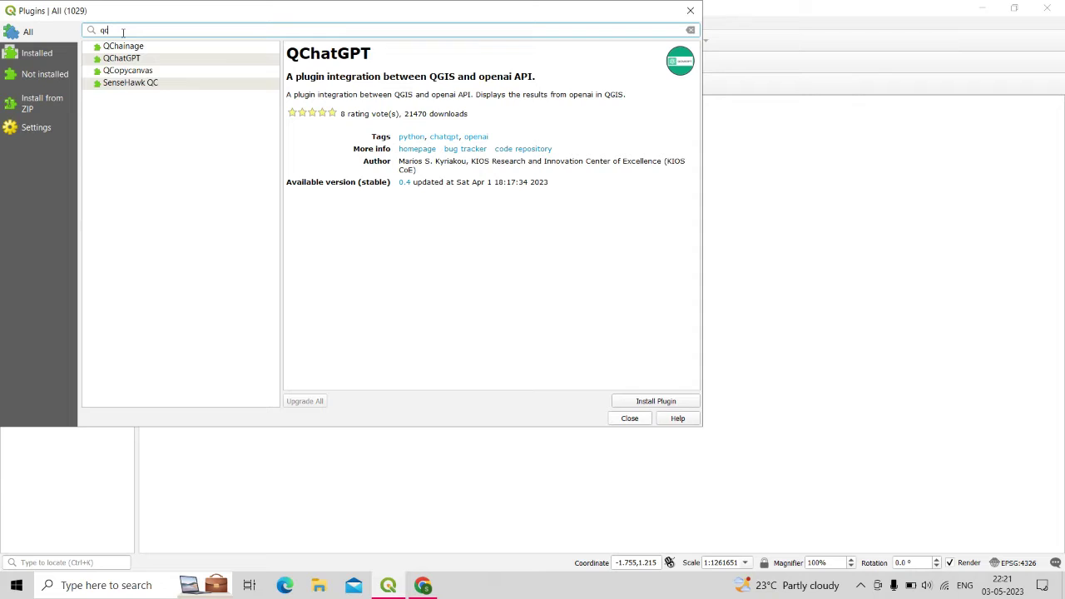
{"action": "type", "text": "hatgpt"}
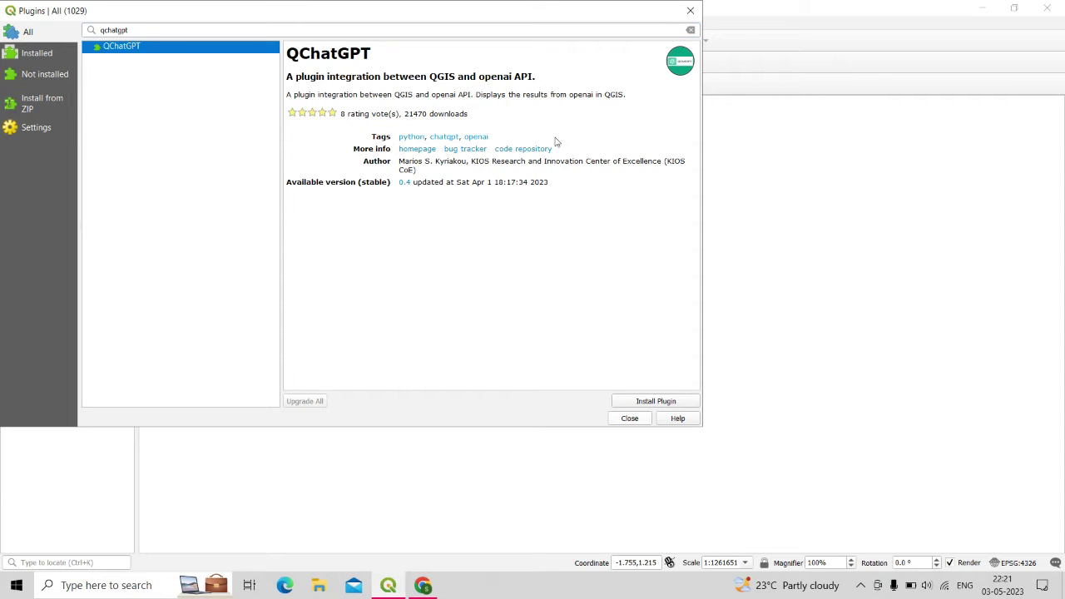
{"action": "left_click", "coordinate": [656, 403]}
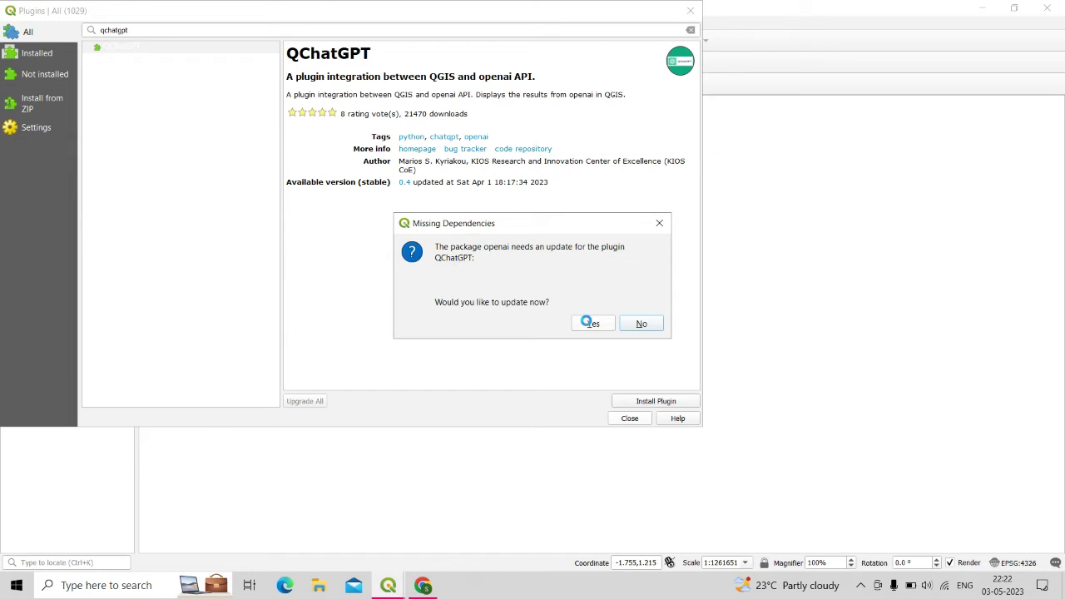
{"action": "left_click", "coordinate": [590, 323]}
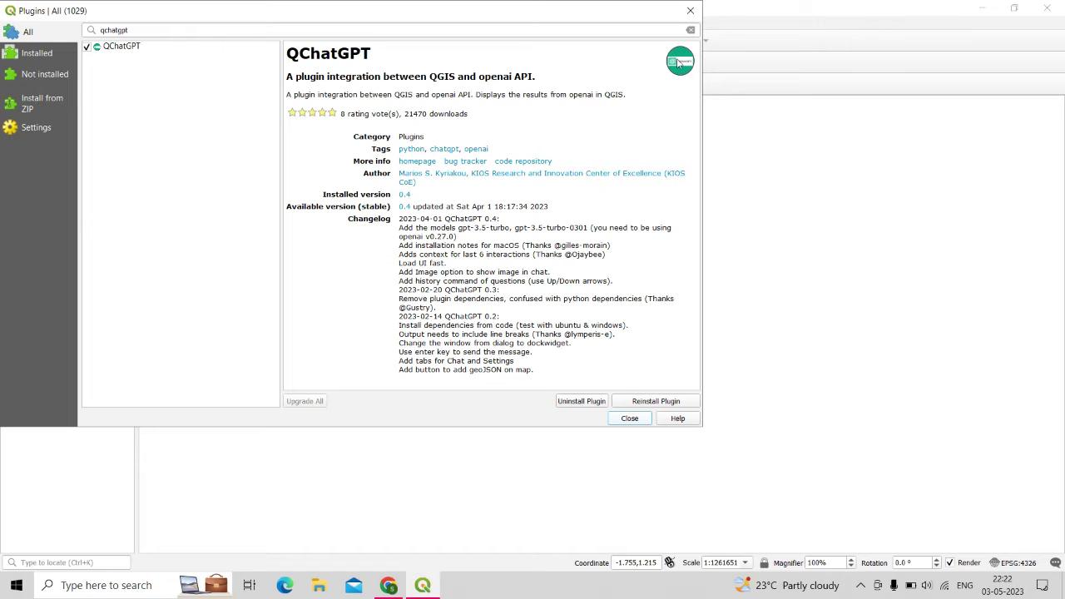
Close the Plugins dialog to return to the empty QGIS project.
{"action": "left_click", "coordinate": [690, 10]}
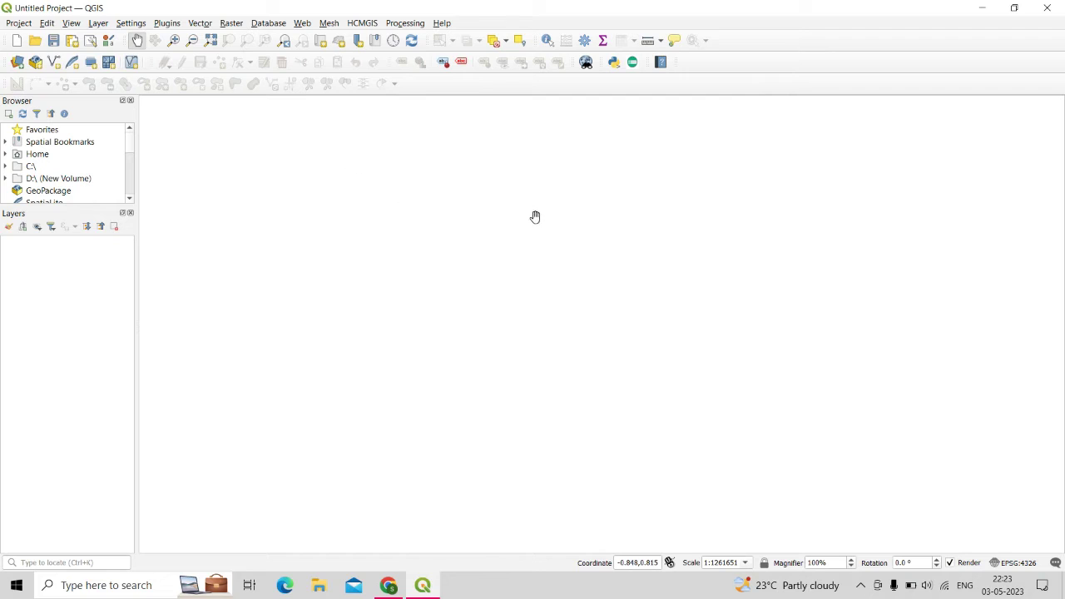
Open the QChatGPT panel and send a 'hi' test message.
{"action": "left_click", "coordinate": [632, 63]}
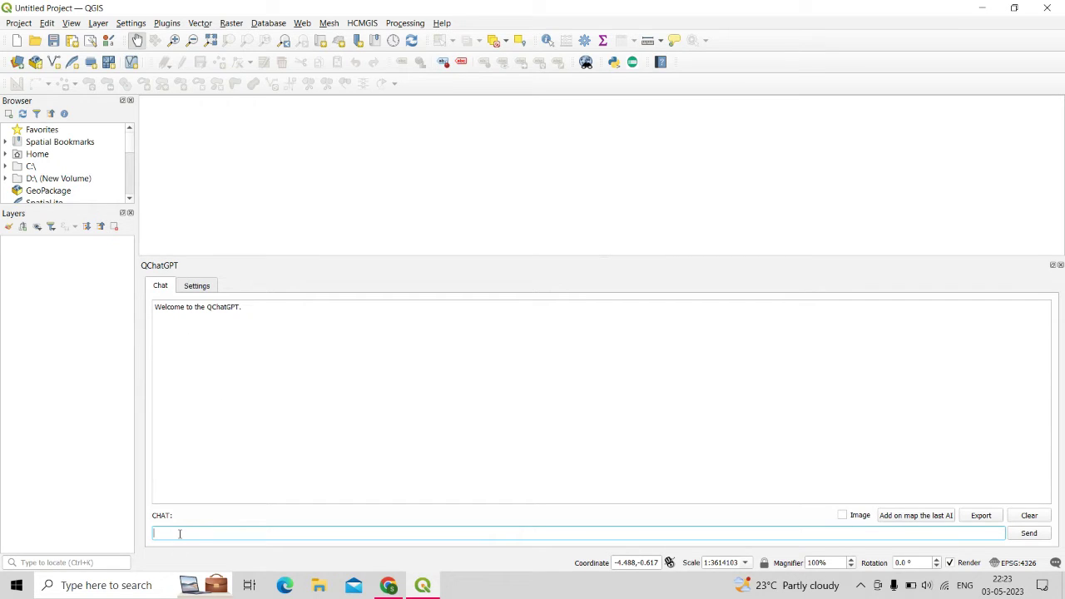
{"action": "type", "text": "hi"}
{"action": "key", "text": "Return"}
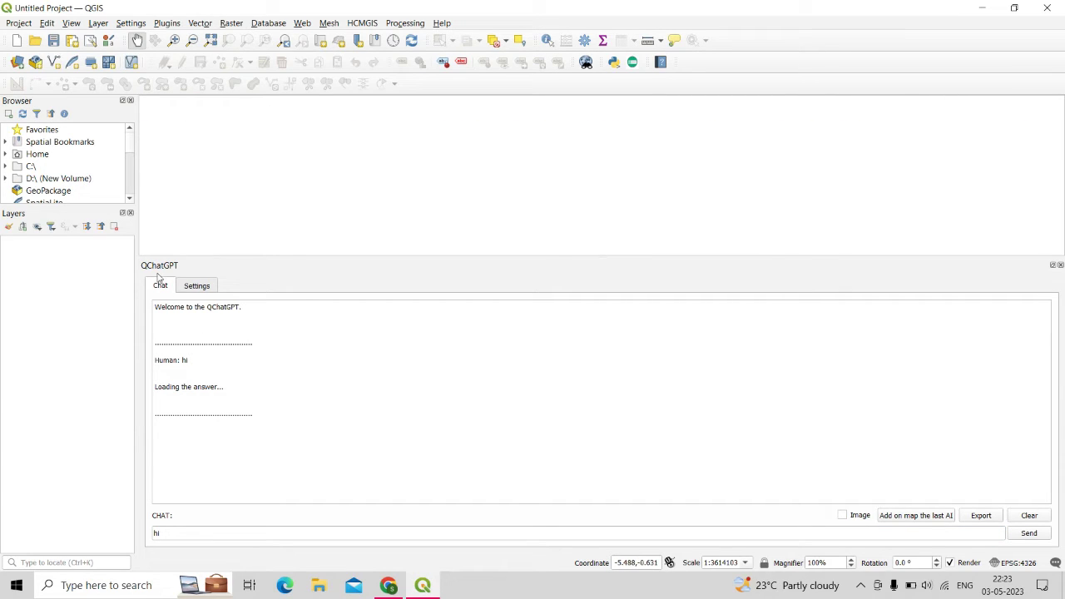
Go to QChatGPT's empty API key setting, then switch to the OpenAI search results in Chrome.
{"action": "left_click", "coordinate": [200, 286]}
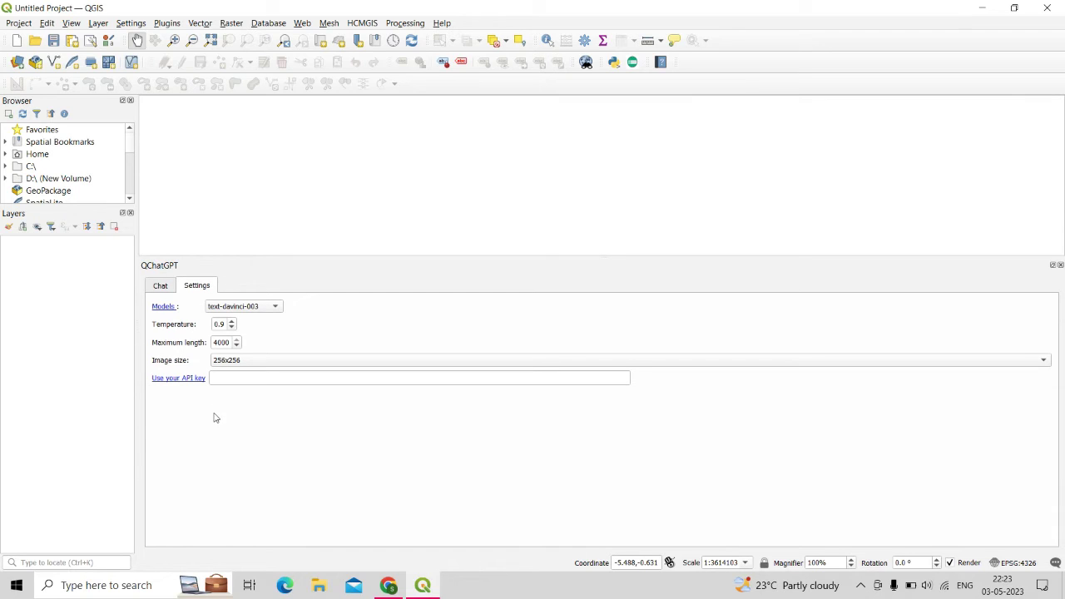
{"action": "left_click", "coordinate": [219, 377]}
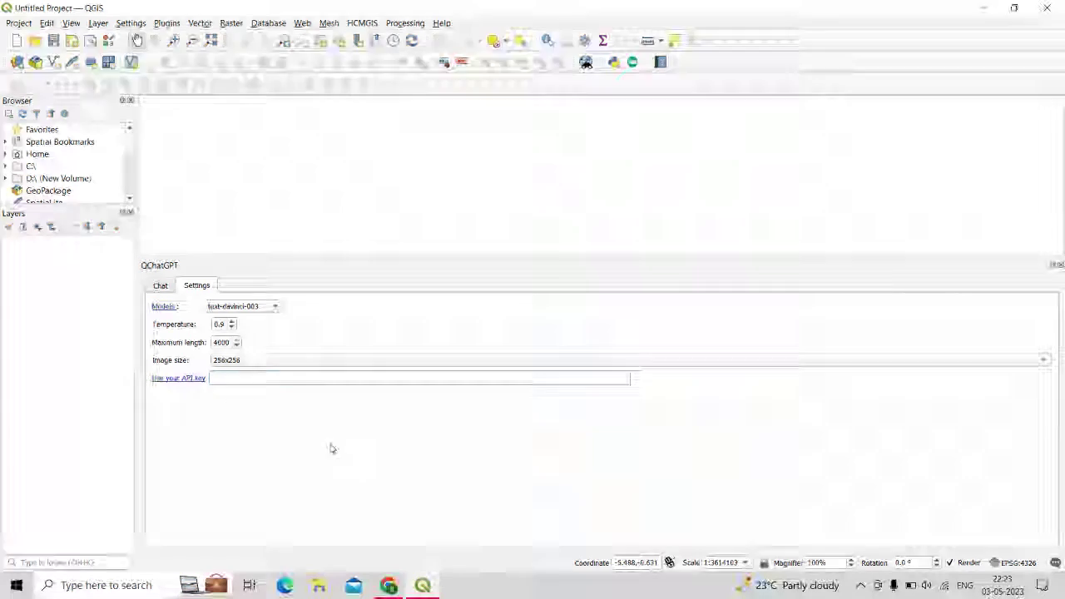
{"action": "key", "text": "alt+Tab"}
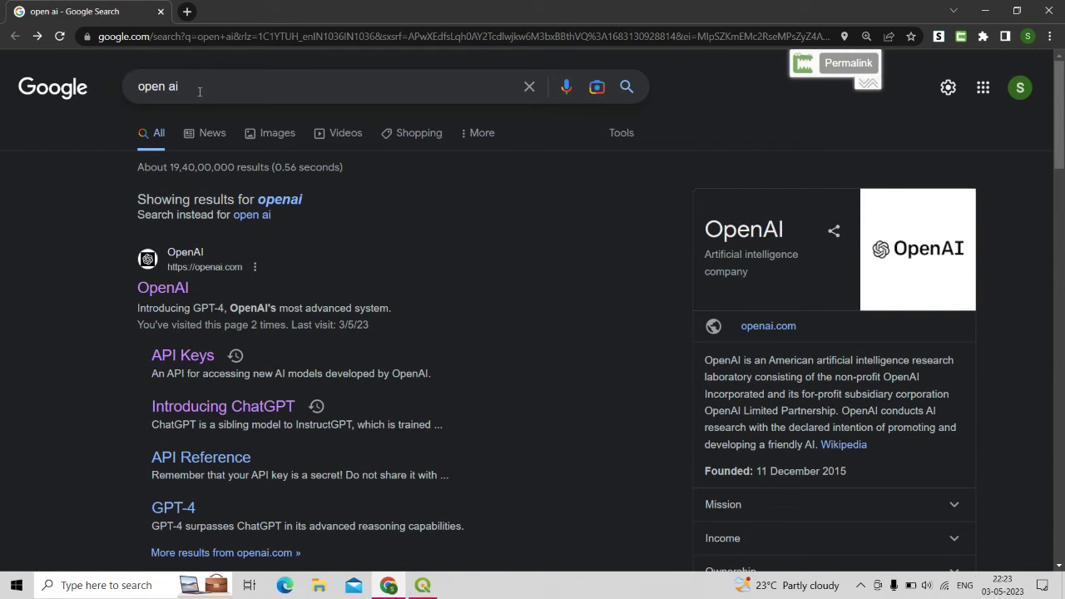
Create and copy a new OpenAI secret key named 'abc', then return to QGIS.
{"action": "scroll", "coordinate": [139, 238], "scroll_direction": "down", "scroll_amount": 1}
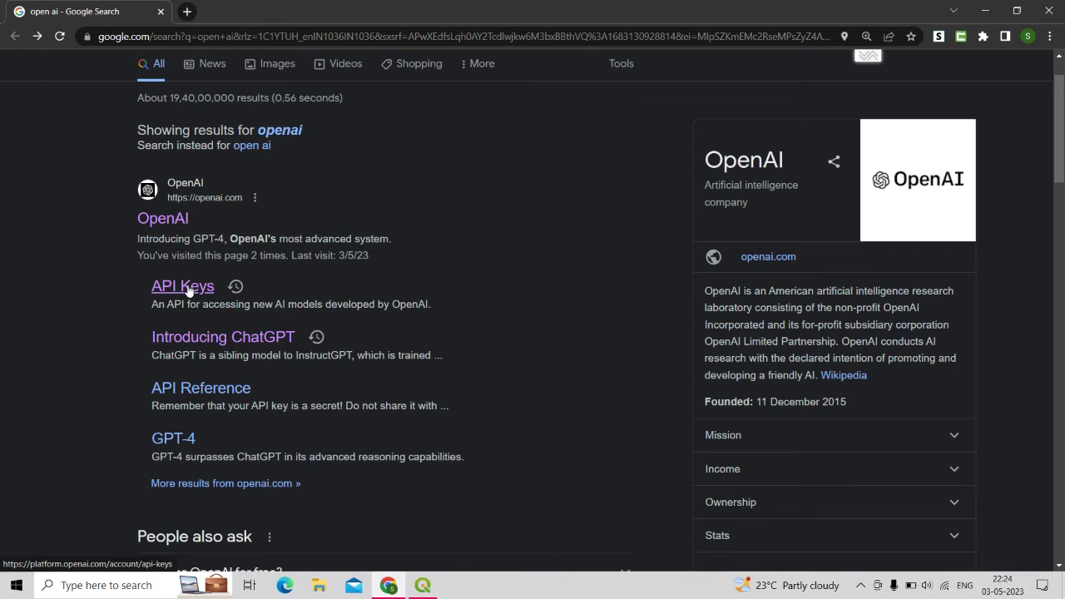
{"action": "left_click", "coordinate": [188, 289]}
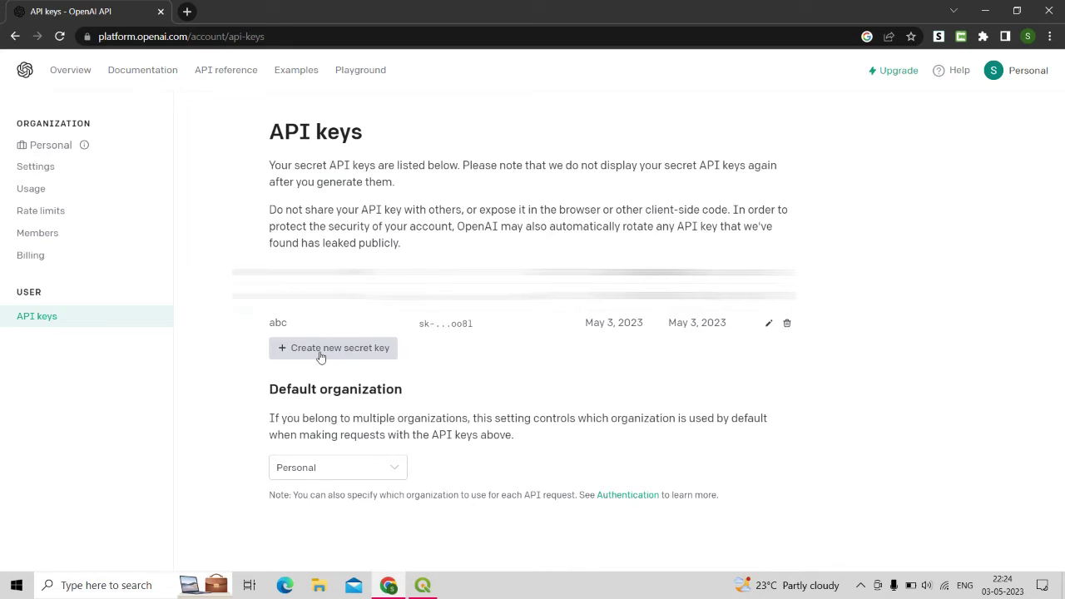
{"action": "left_click", "coordinate": [321, 353]}
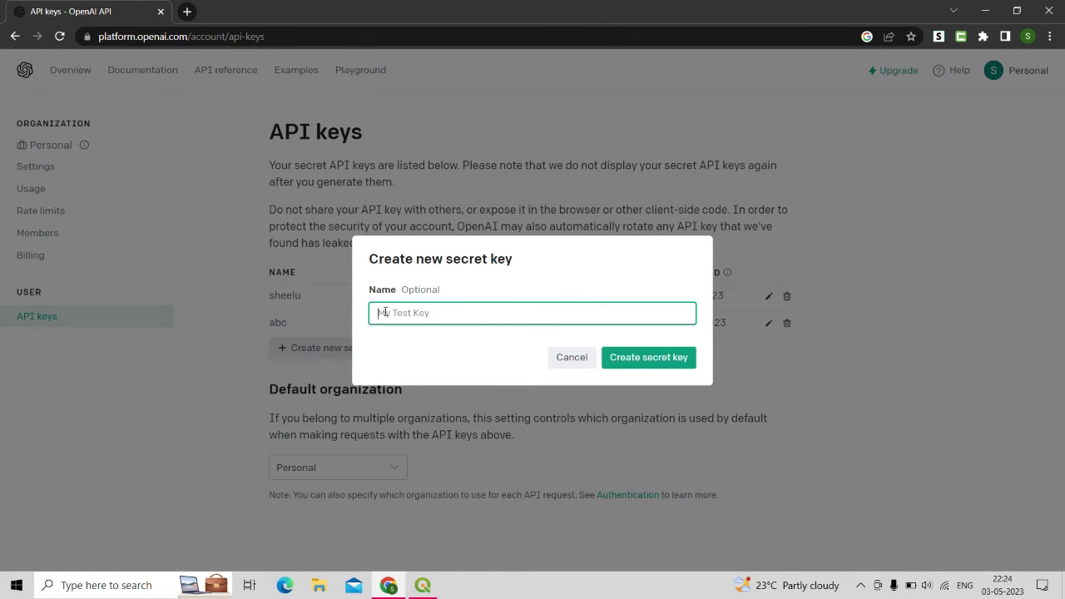
{"action": "type", "text": "abc"}
{"action": "left_click", "coordinate": [644, 359]}
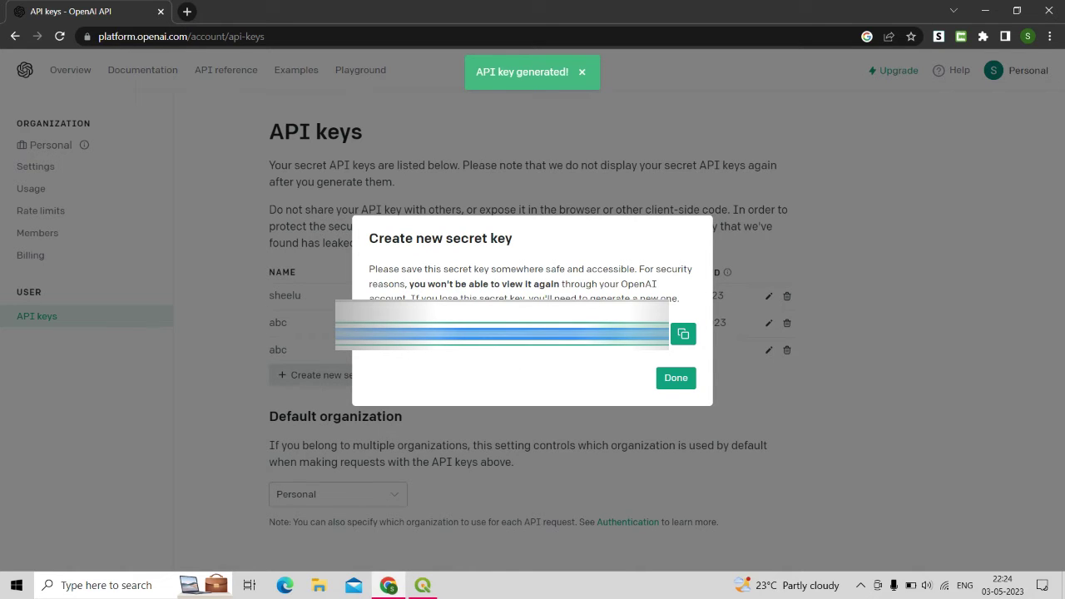
{"action": "left_click", "coordinate": [683, 335]}
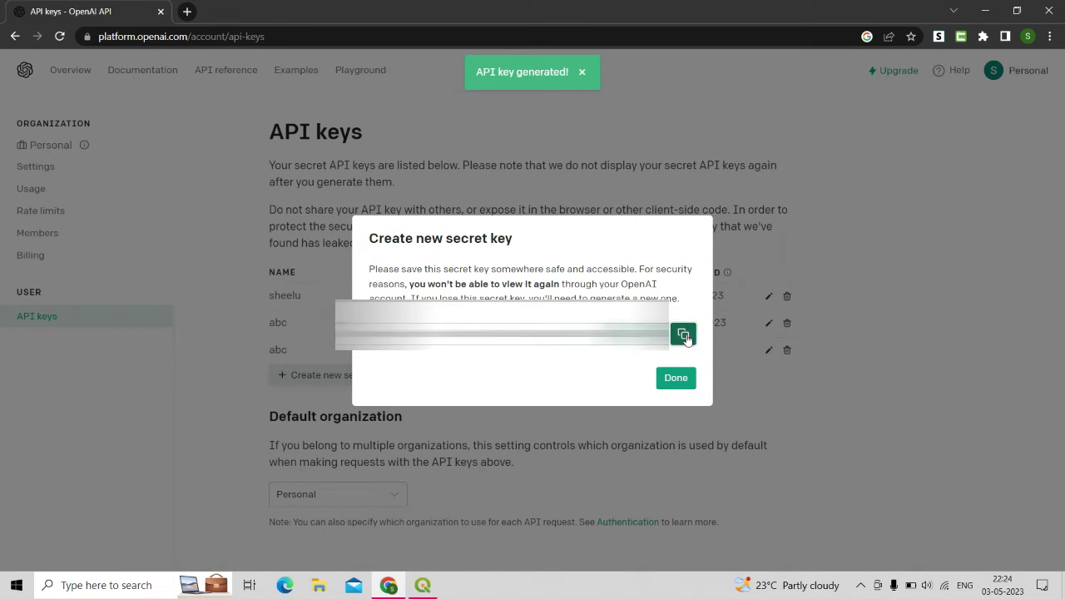
{"action": "key", "text": "alt+Tab"}
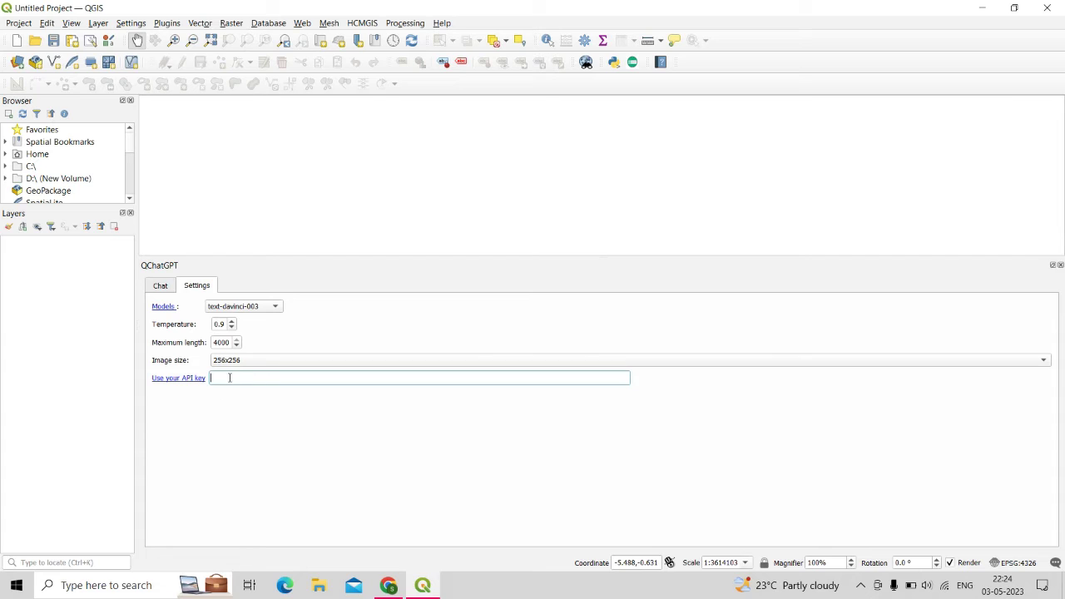
Paste the API key into QChatGPT, ask how to create a buffer, and check Vector > Geoprocessing Tools.
{"action": "key", "text": "ctrl+v"}
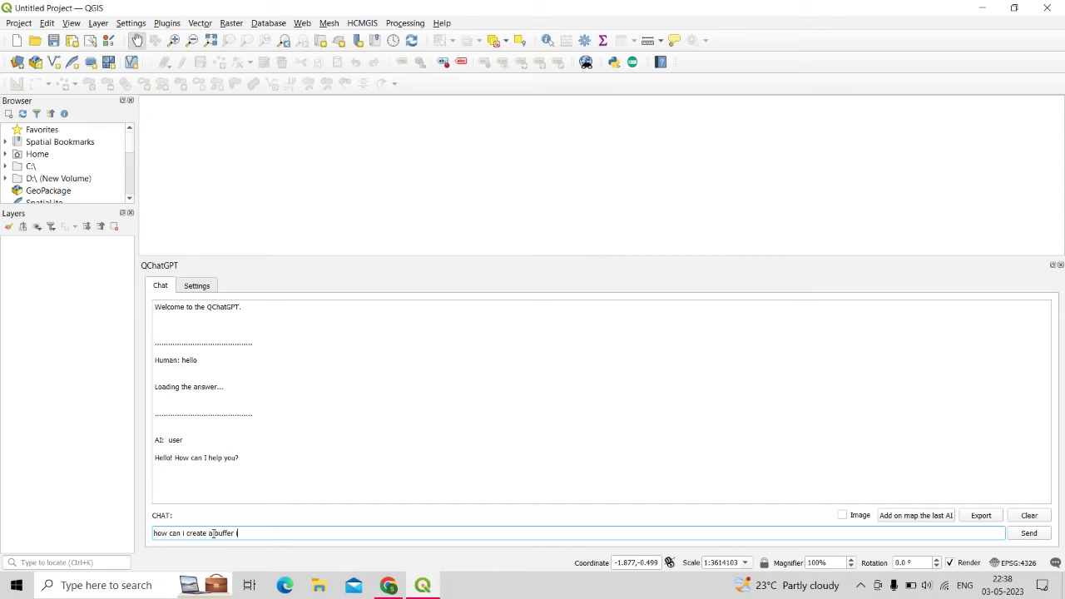
{"action": "key", "text": "Return"}
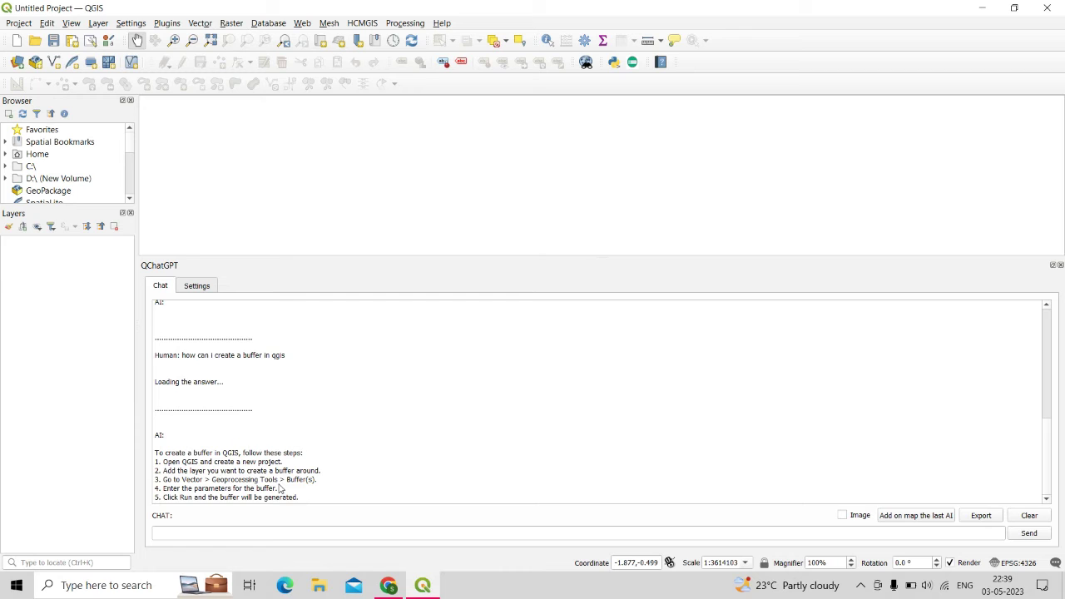
{"action": "left_click", "coordinate": [200, 23]}
{"action": "mouse_move", "coordinate": [242, 38]}
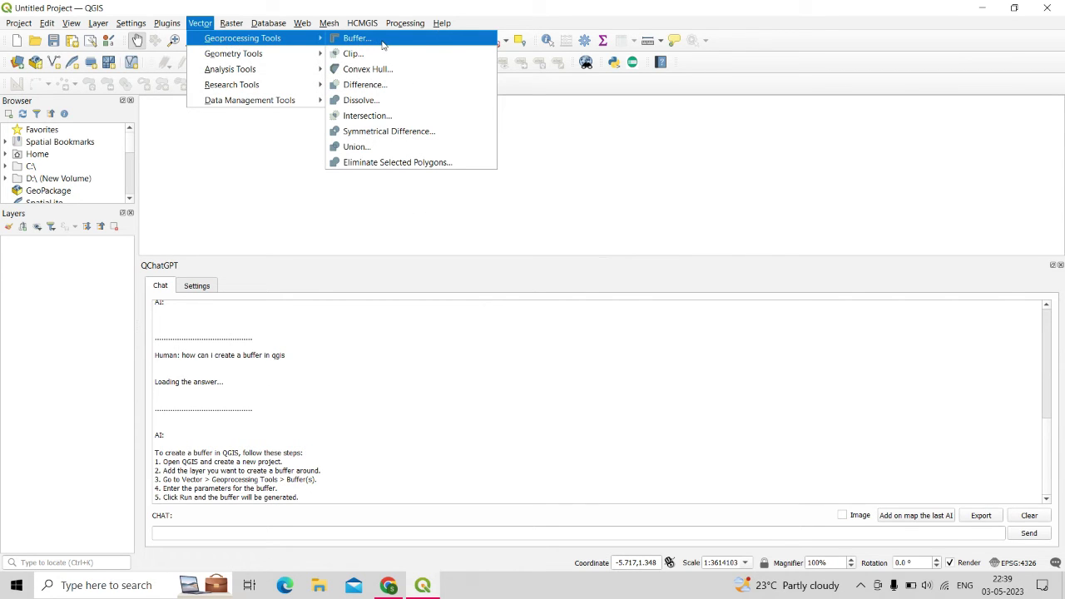
{"action": "key", "text": "Escape"}
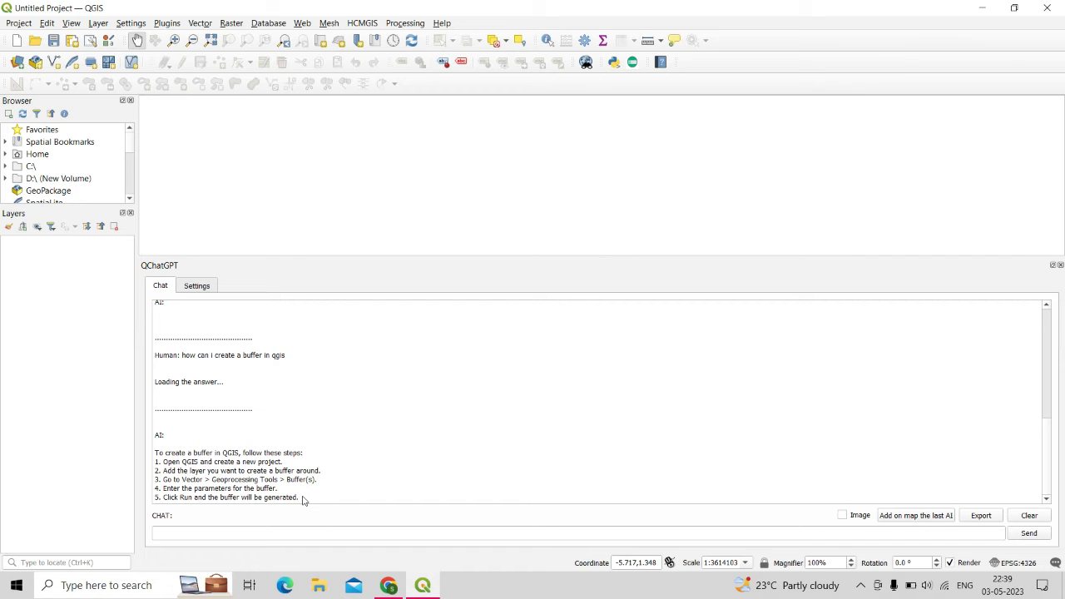
Ask QChatGPT 'how can i clip a raster from a vector?' and review its nine-step Clipper answer.
{"action": "left_click", "coordinate": [284, 536]}
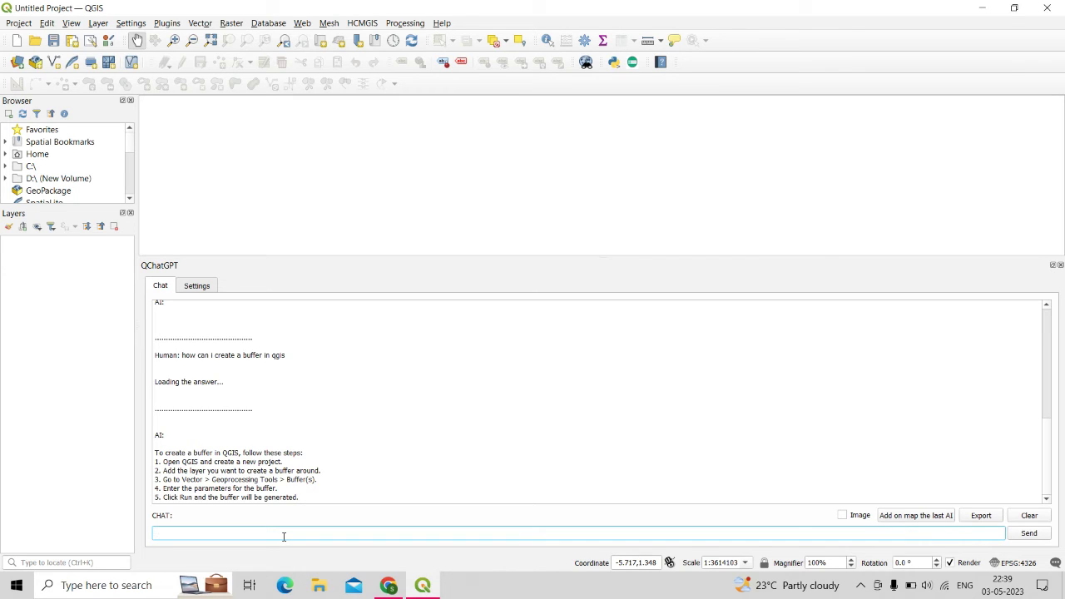
{"action": "type", "text": "how can i clip "}
{"action": "type", "text": "a raster fr"}
{"action": "type", "text": "om a vector"}
{"action": "type", "text": "?"}
{"action": "key", "text": "Return"}
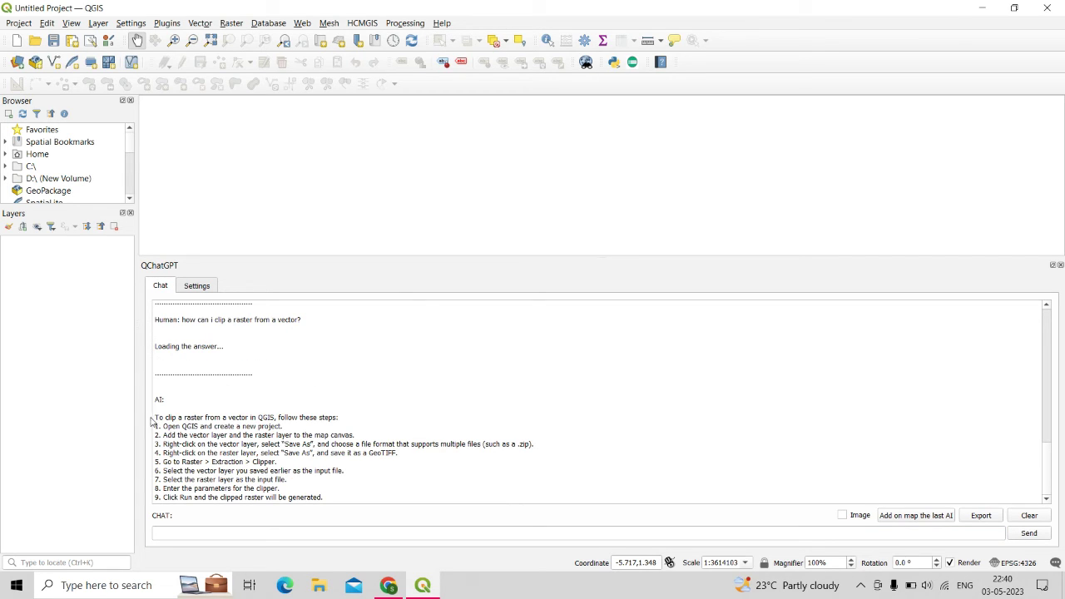
{"action": "left_click_drag", "start_coordinate": [154, 418], "coordinate": [349, 501]}
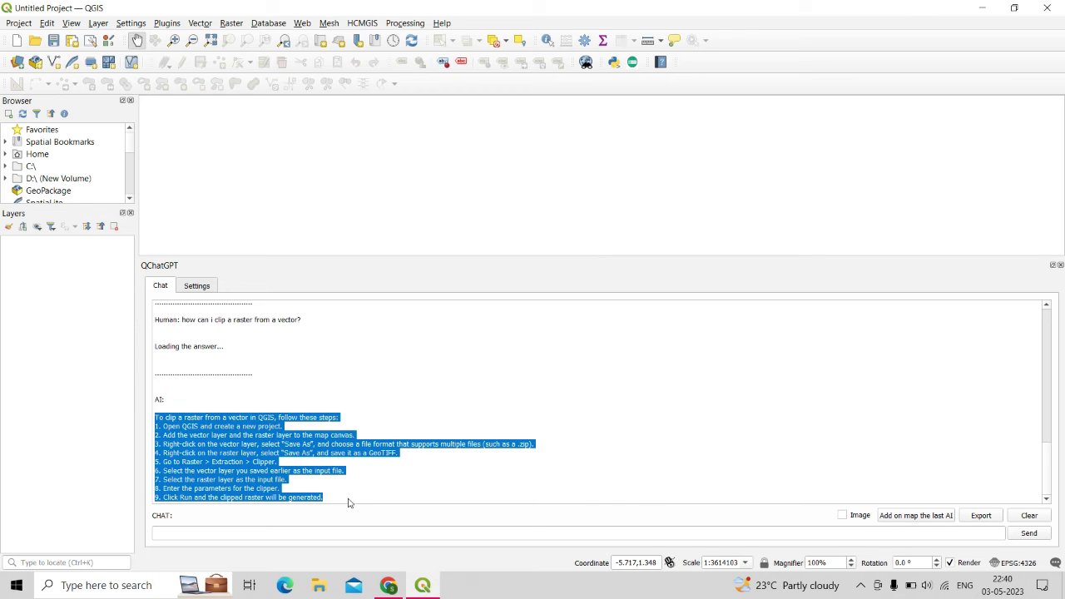
{"action": "left_click", "coordinate": [235, 399]}
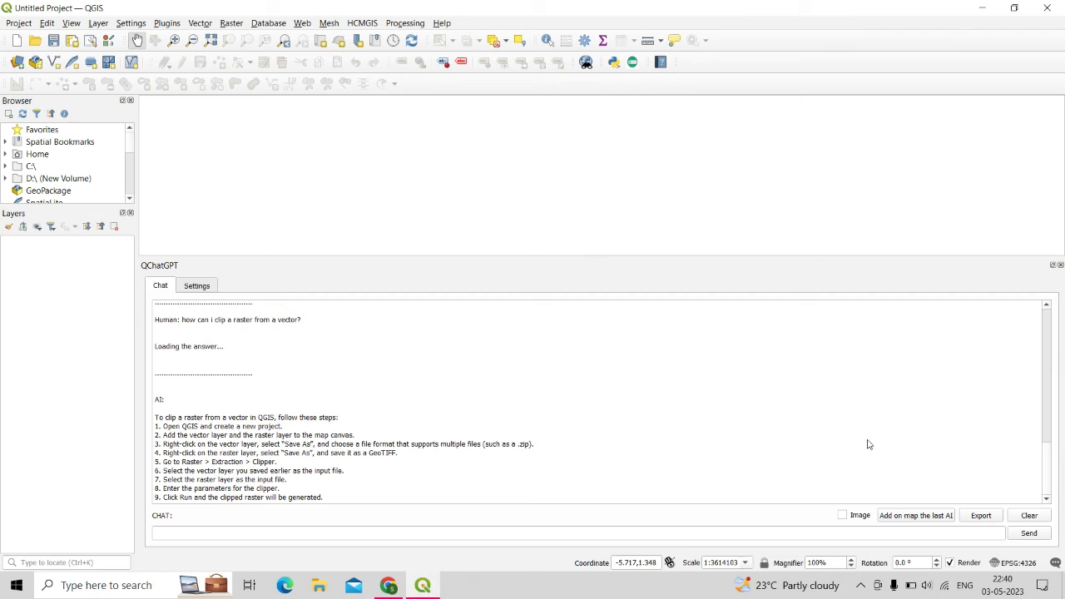
Turn on image replies and ask 'how can i create a map in qgis?', reviewing the map image.
{"action": "left_click", "coordinate": [842, 516]}
{"action": "left_click", "coordinate": [325, 535]}
{"action": "type", "text": "ho"}
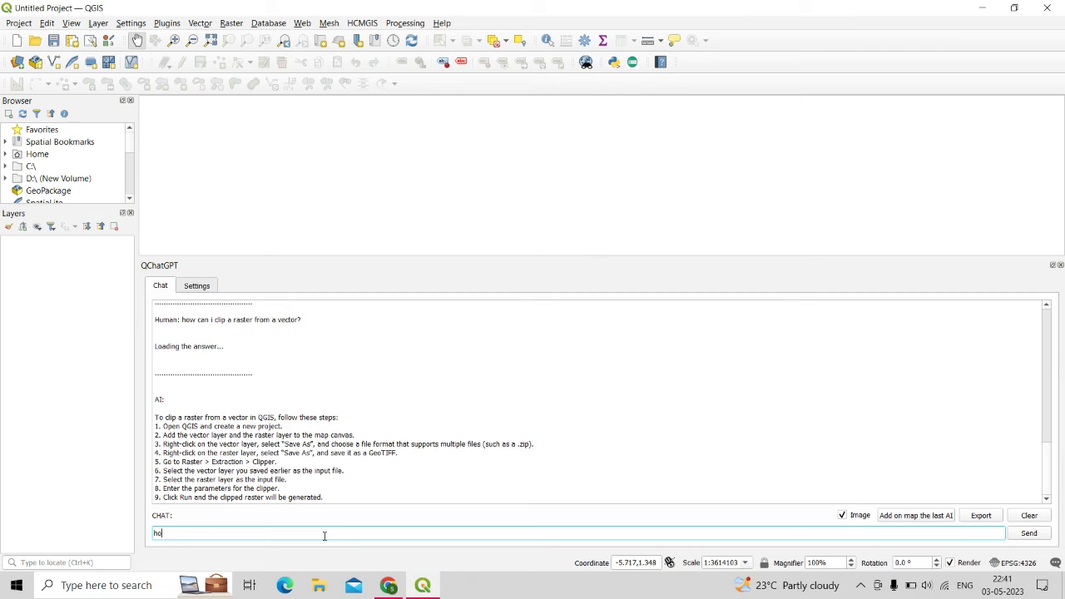
{"action": "type", "text": "w "}
{"action": "type", "text": "eate "}
{"action": "type", "text": " qgis"}
{"action": "key", "text": "Return"}
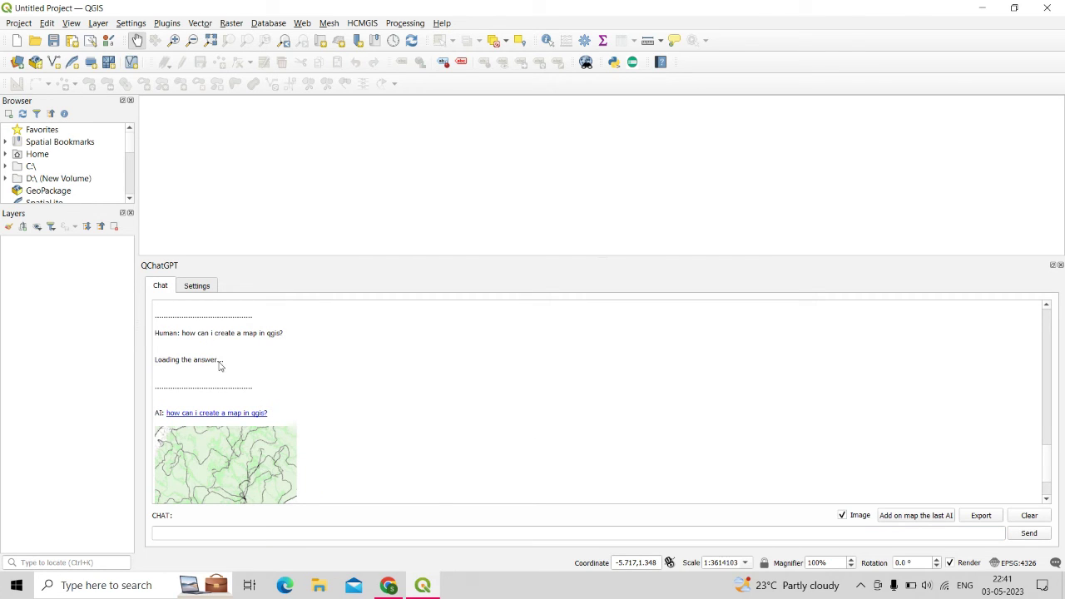
{"action": "scroll", "coordinate": [236, 421], "scroll_direction": "down", "scroll_amount": 1}
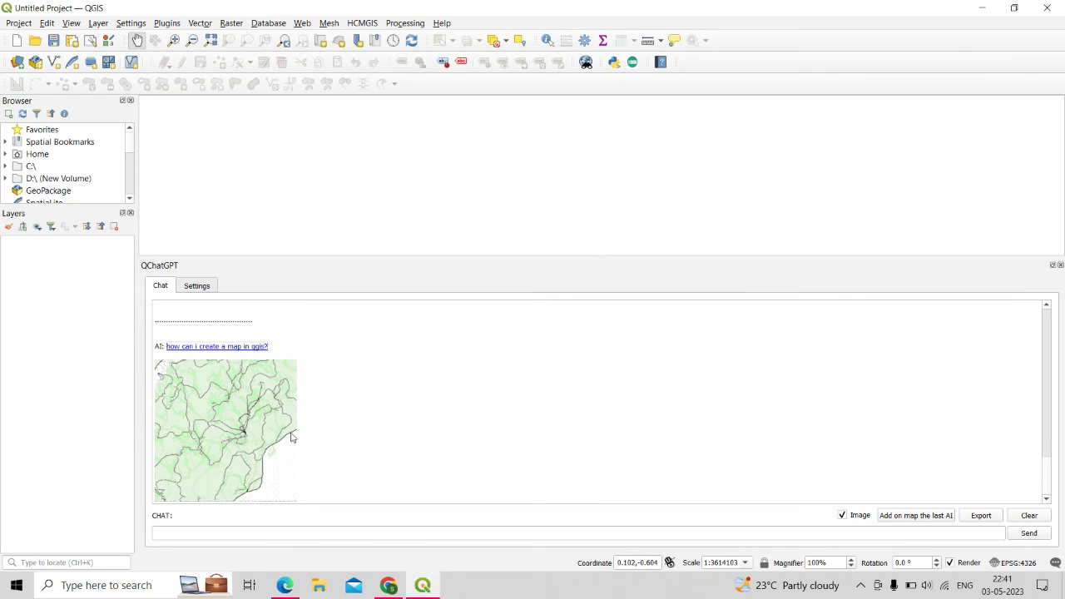
{"action": "scroll", "coordinate": [212, 374], "scroll_direction": "up", "scroll_amount": 2}
{"action": "scroll", "coordinate": [225, 392], "scroll_direction": "down", "scroll_amount": 2}
Turn off image replies, re-ask 'how can i create a map in qgis?' and review the six steps.
{"action": "left_click", "coordinate": [842, 516]}
{"action": "left_click", "coordinate": [234, 532]}
{"action": "type", "text": "how can"}
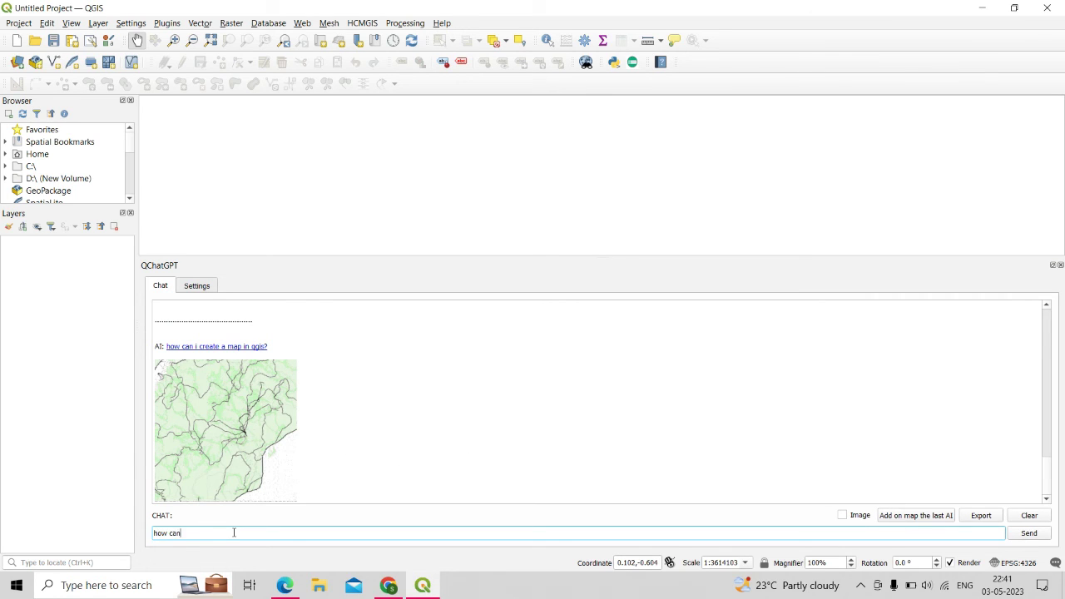
{"action": "type", "text": "i cre"}
{"action": "type", "text": "ate a ma"}
{"action": "type", "text": "p in qgis?"}
{"action": "key", "text": "Return"}
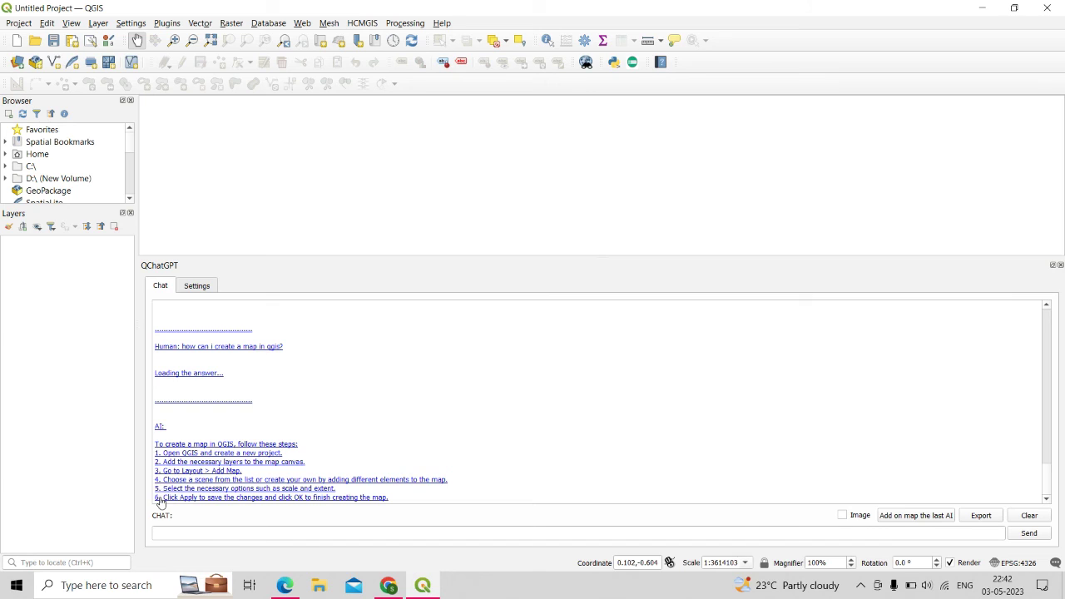
{"action": "mouse_move", "coordinate": [166, 505]}
{"action": "left_mouse_down"}
{"action": "mouse_move", "coordinate": [197, 450]}
{"action": "mouse_move", "coordinate": [341, 509]}
{"action": "left_mouse_up"}
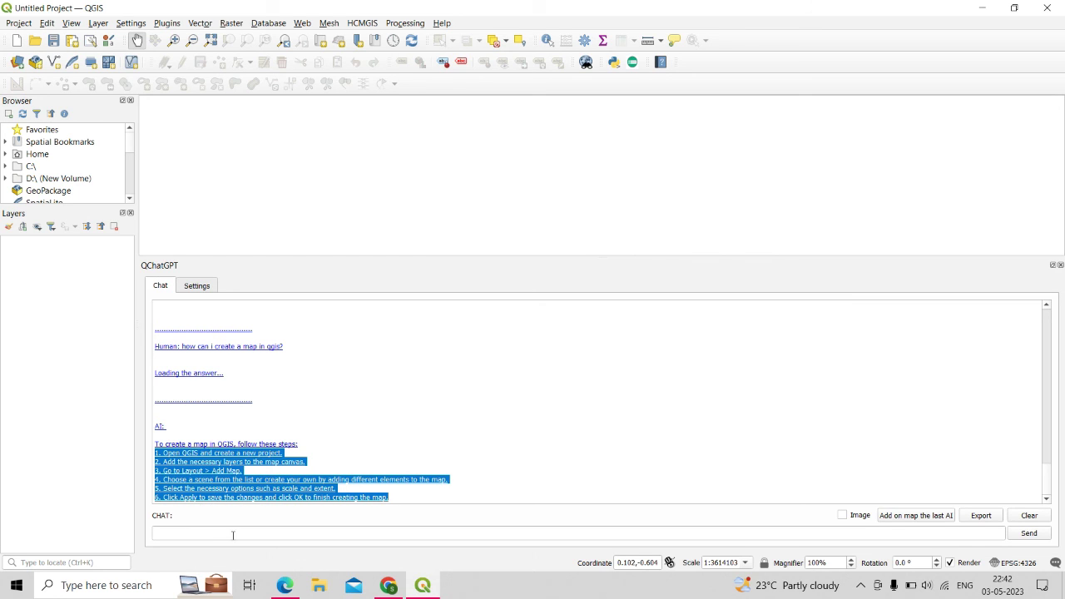
{"action": "scroll", "coordinate": [314, 464], "scroll_direction": "up", "scroll_amount": 2}
{"action": "scroll", "coordinate": [315, 465], "scroll_direction": "up", "scroll_amount": 5}
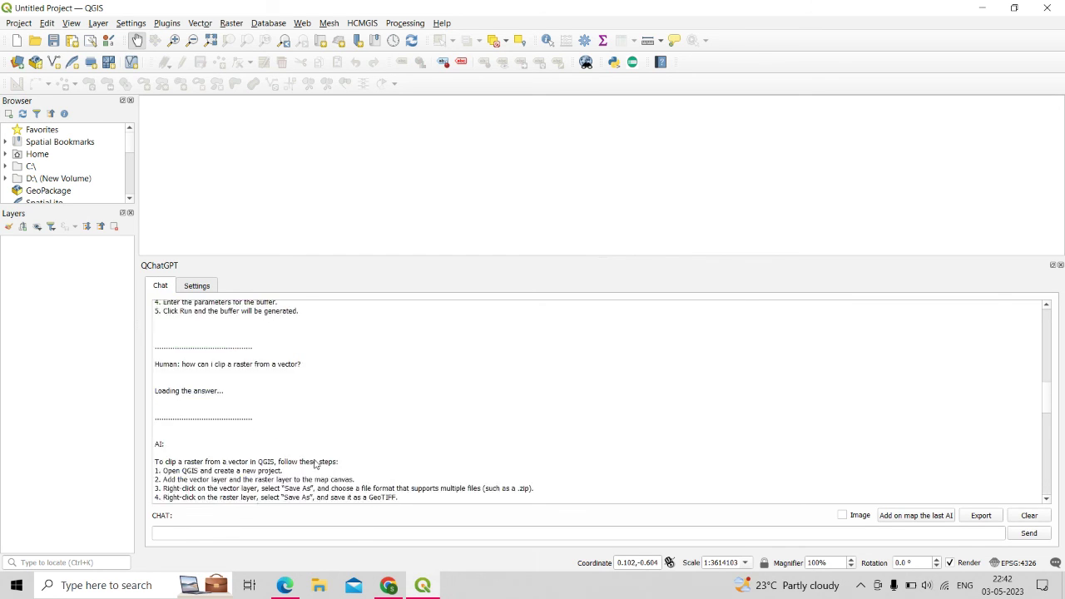
{"action": "scroll", "coordinate": [314, 465], "scroll_direction": "up", "scroll_amount": 3}
{"action": "scroll", "coordinate": [314, 464], "scroll_direction": "down", "scroll_amount": 5}
{"action": "scroll", "coordinate": [314, 464], "scroll_direction": "down", "scroll_amount": 5}
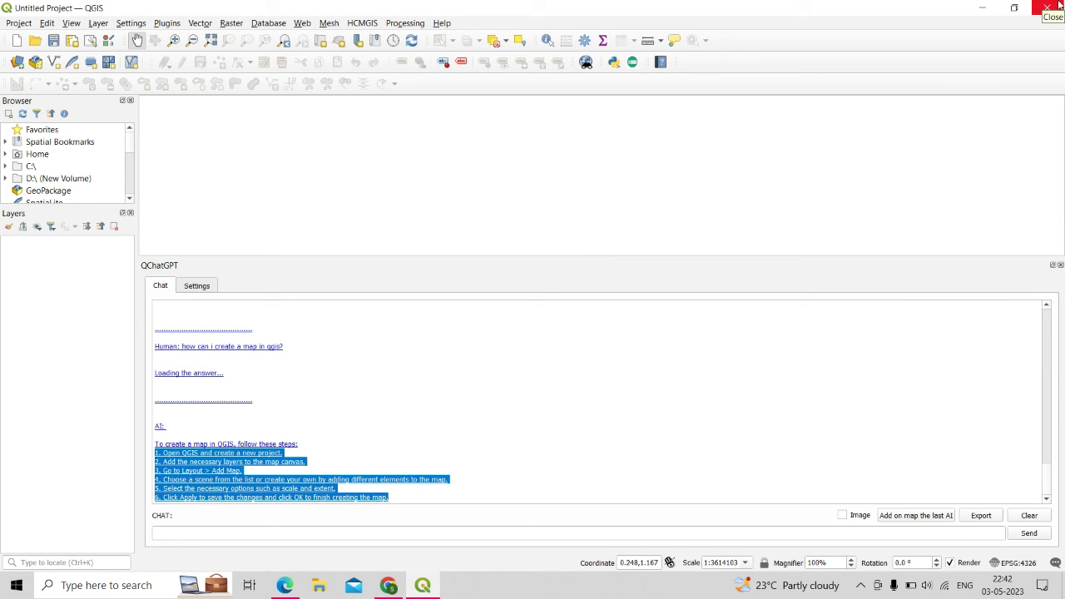
{"action": "left_click", "coordinate": [1059, 4]}
{"action": "scroll", "coordinate": [274, 392], "scroll_direction": "up", "scroll_amount": 3}
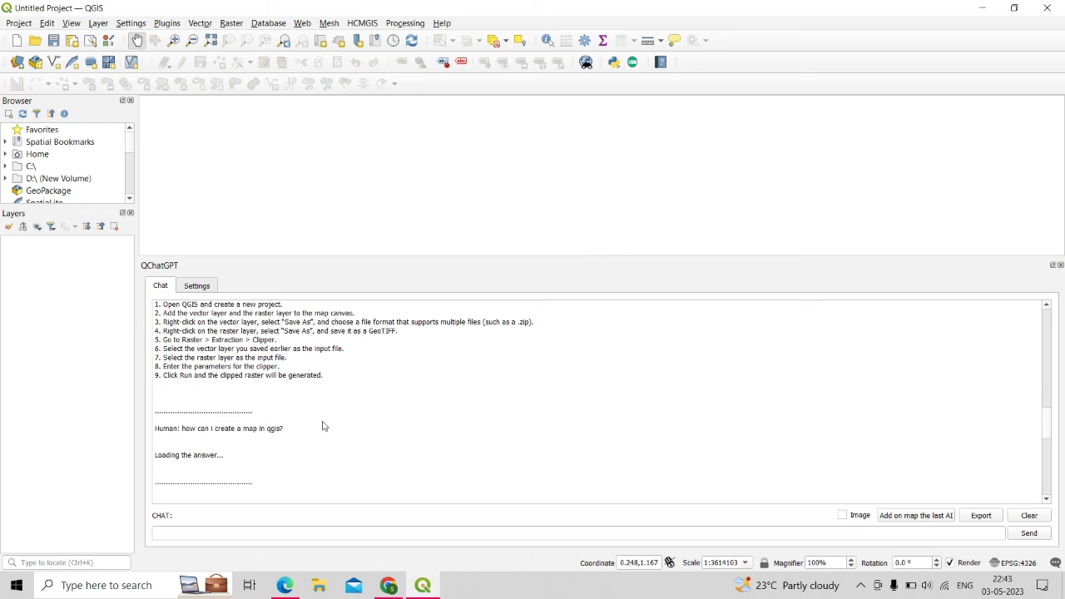
{"action": "scroll", "coordinate": [322, 425], "scroll_direction": "up", "scroll_amount": 1}
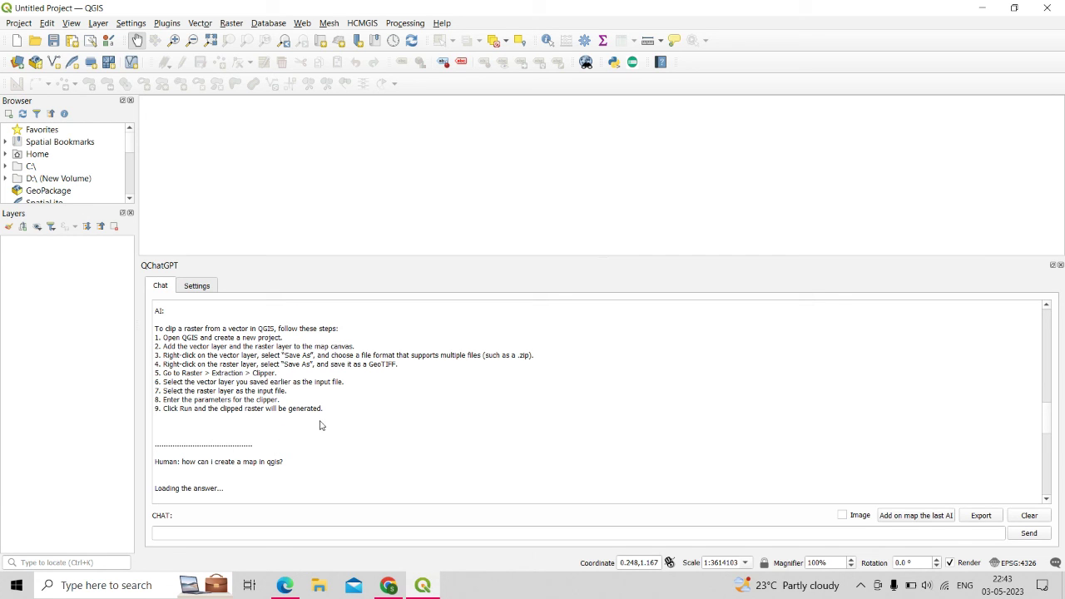